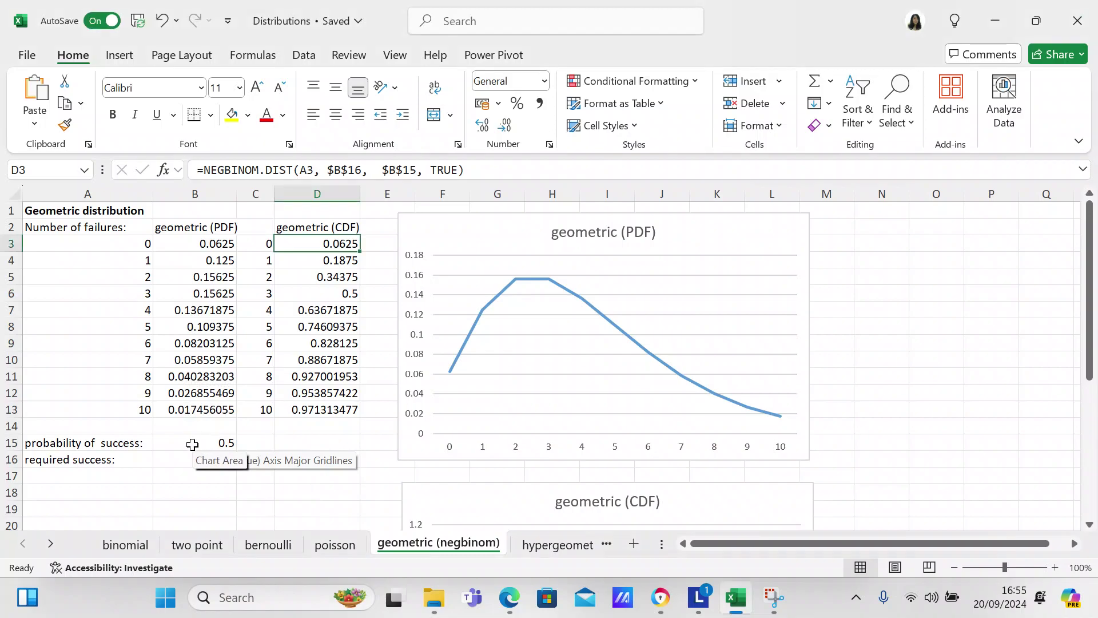
Step: Examine the probability and required-success inputs, the failure counts, the PDF and CDF formulas in row 3, and the geometric (PDF) chart
left_click(192, 445)
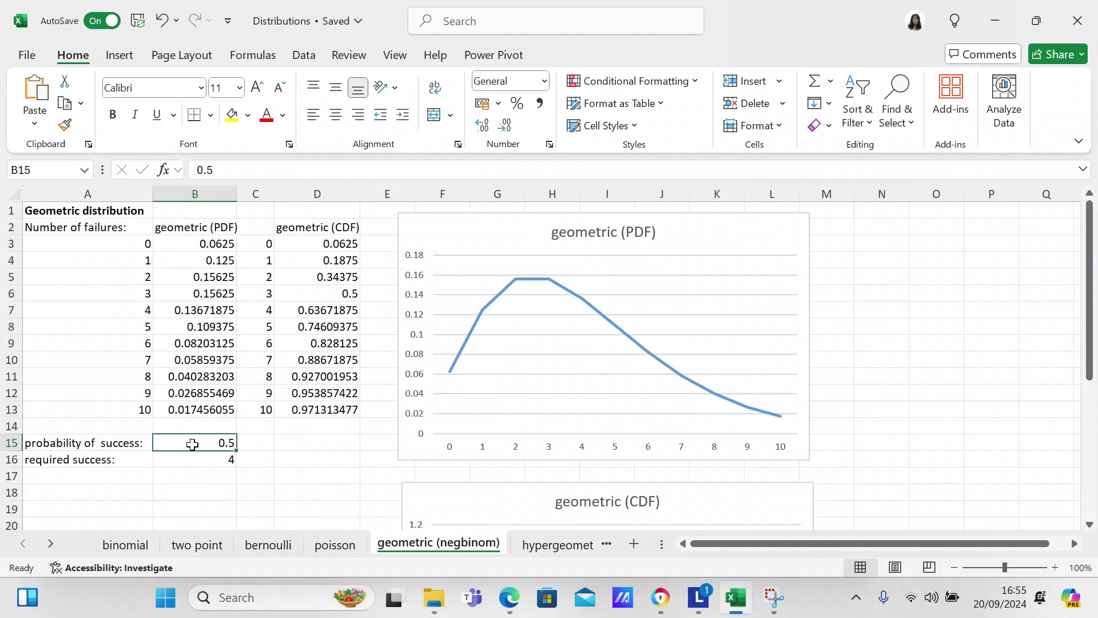
left_click(193, 464)
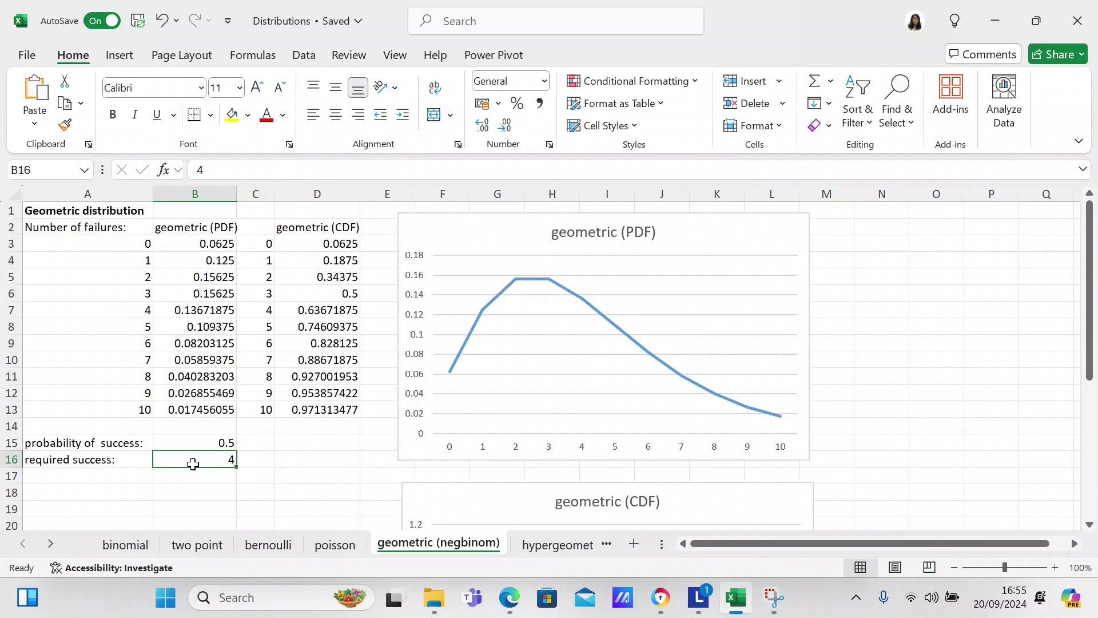
left_click(90, 237)
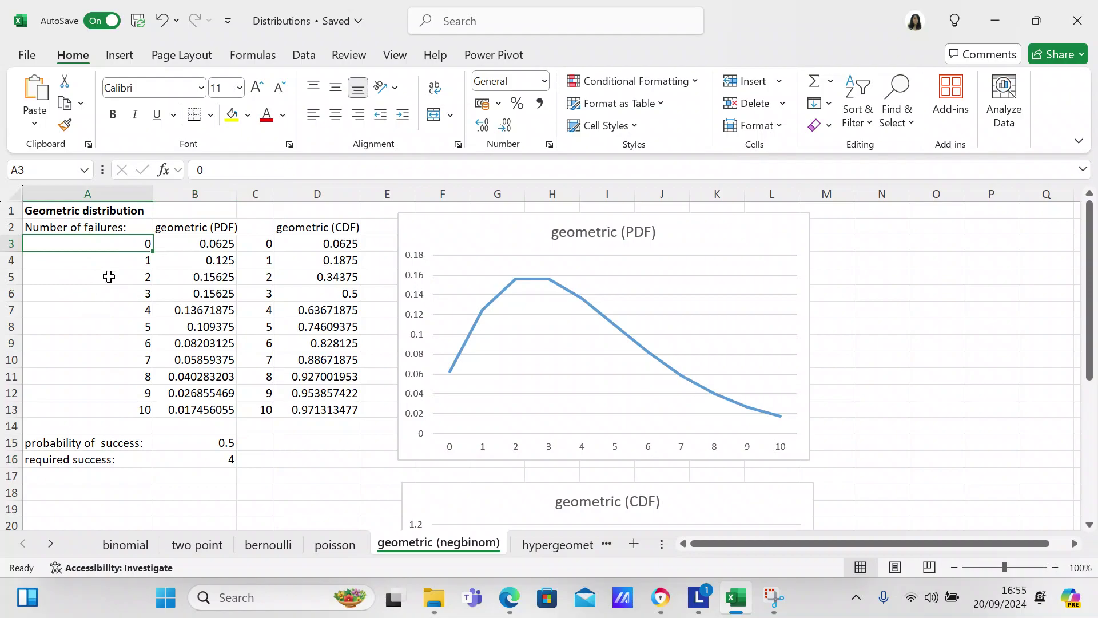
left_click(182, 243)
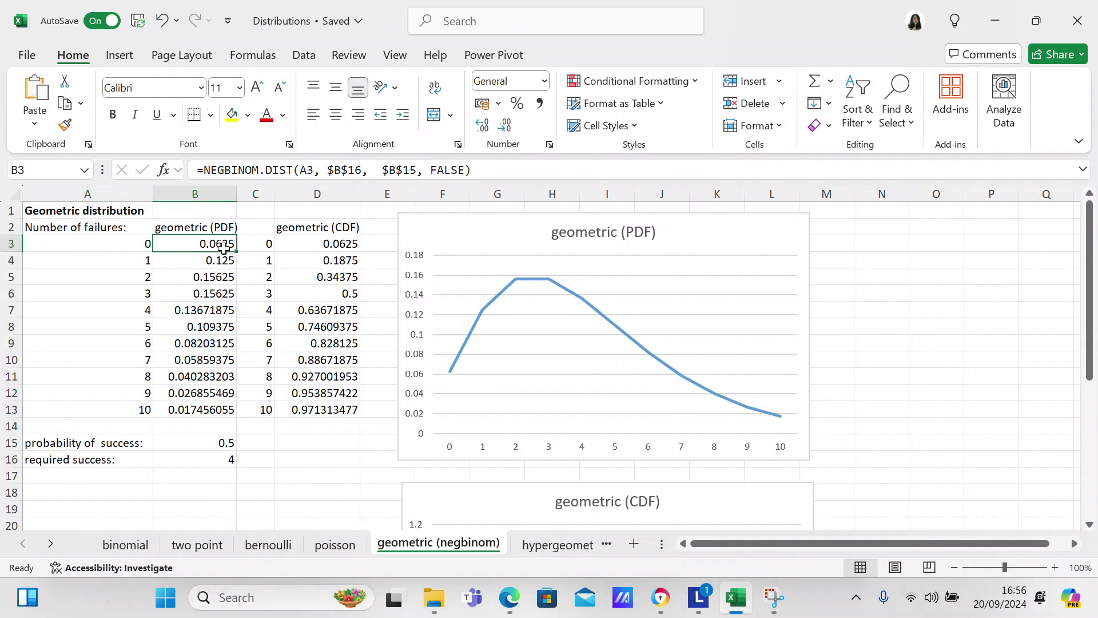
left_click(298, 244)
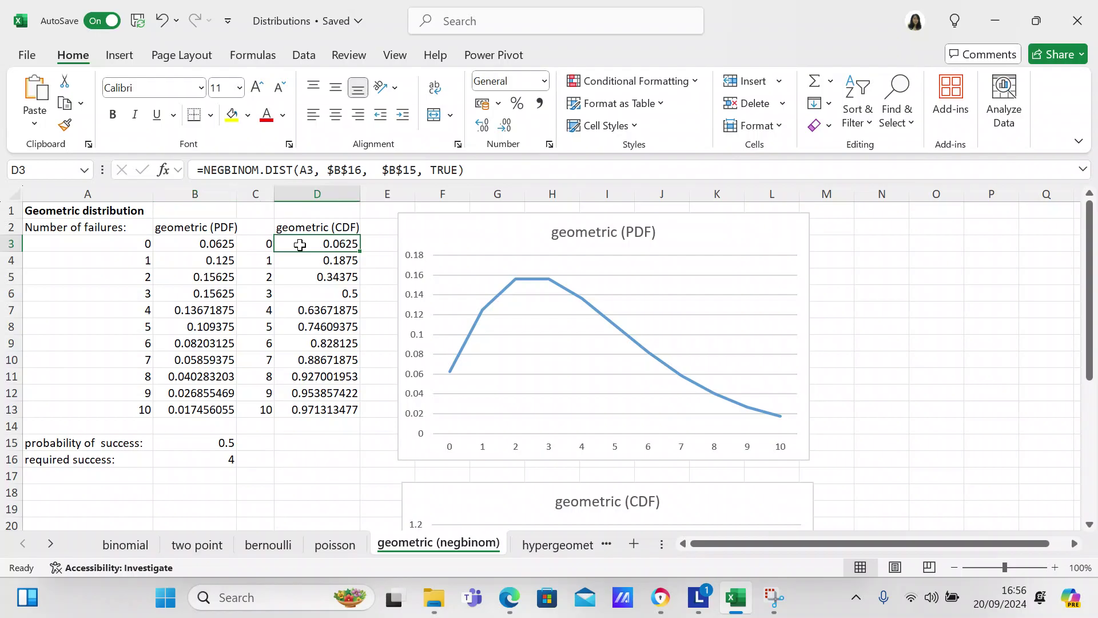
left_click(231, 243)
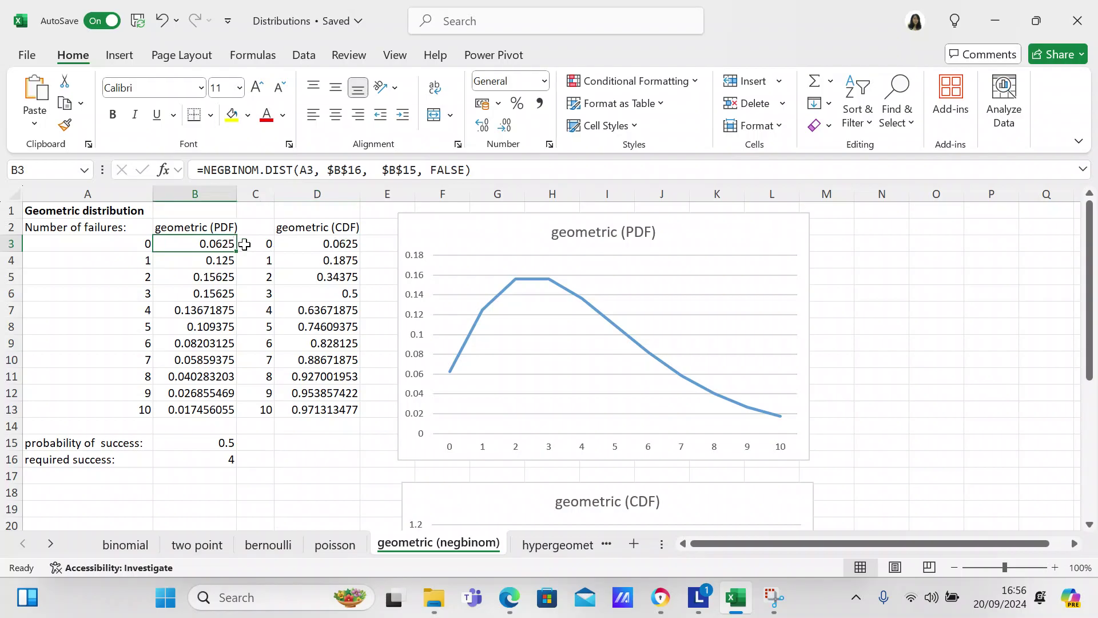
left_click(711, 234)
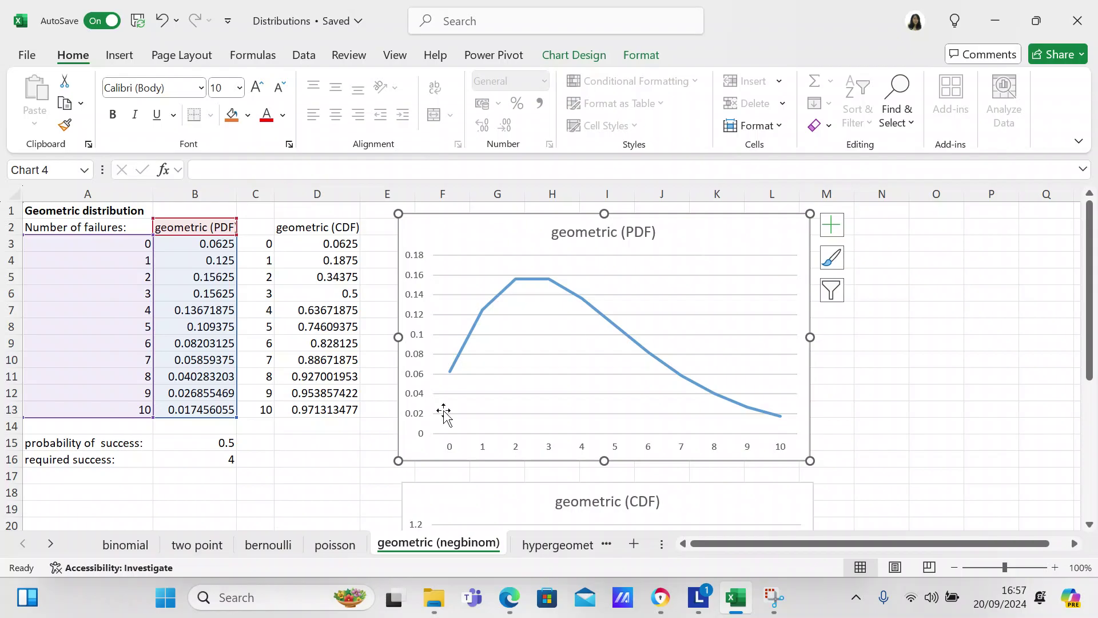
Step: Try the required success value in B16 at 2, followed by 3
left_click(229, 460)
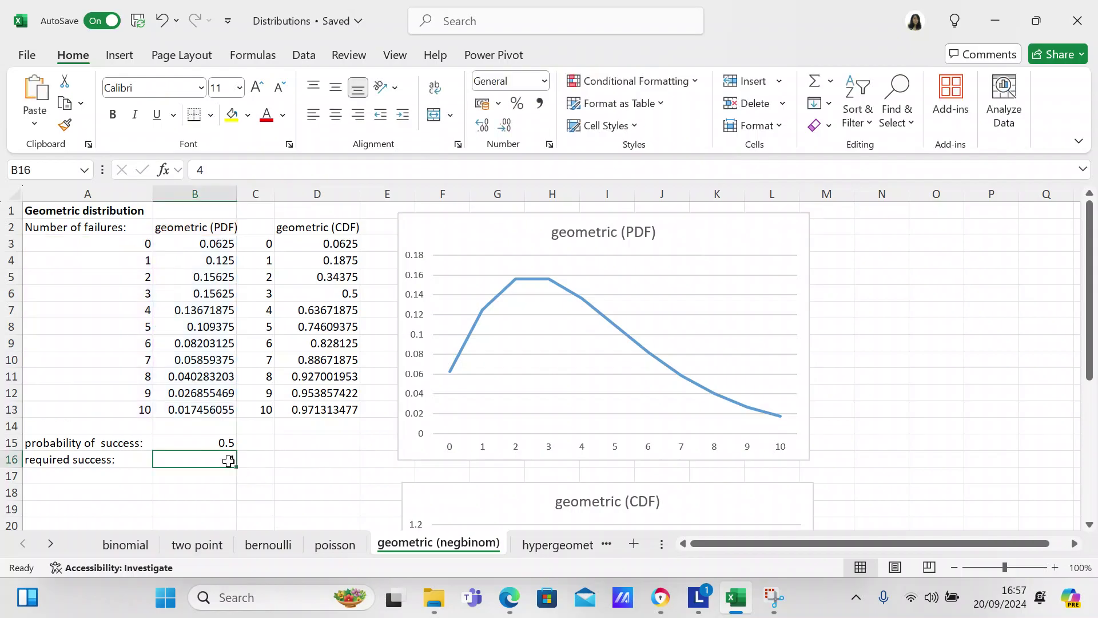
type("2")
key("Return")
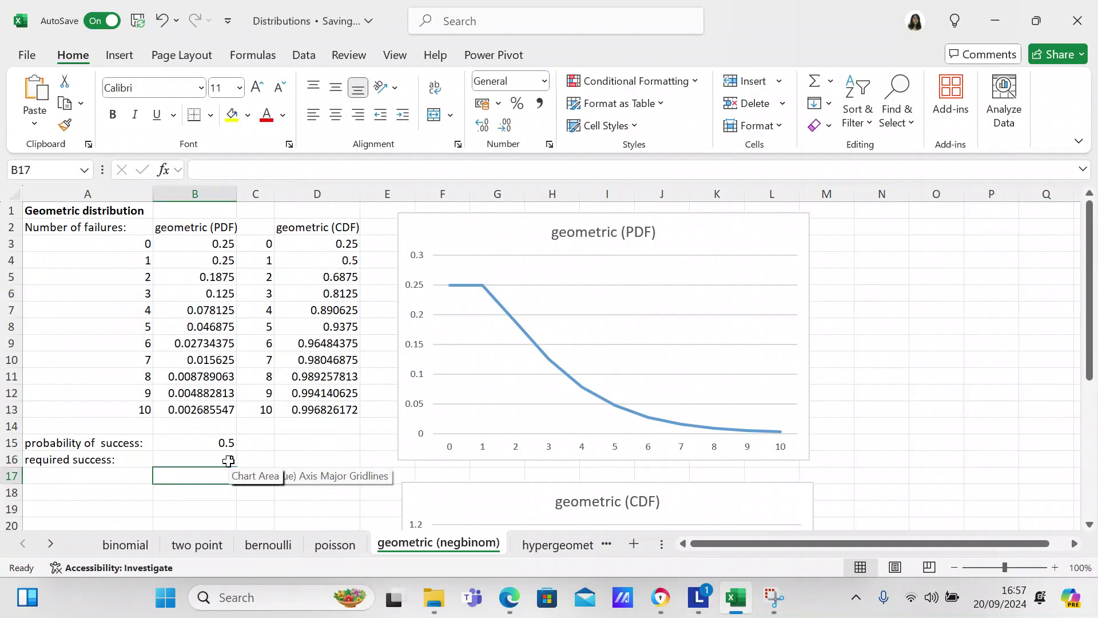
left_click(228, 460)
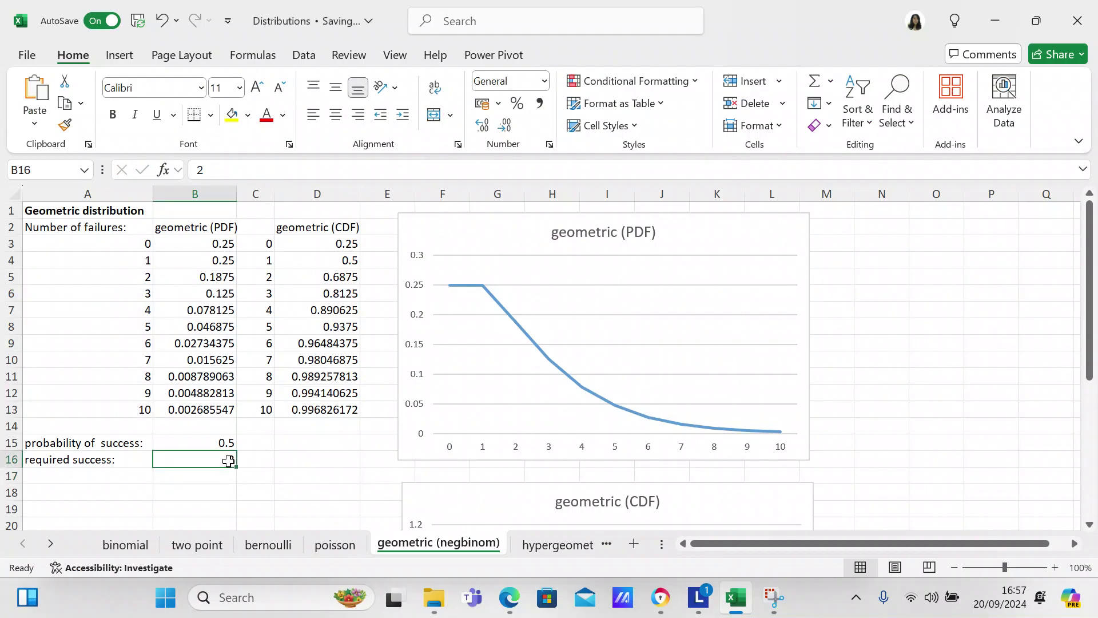
type("3")
key("Return")
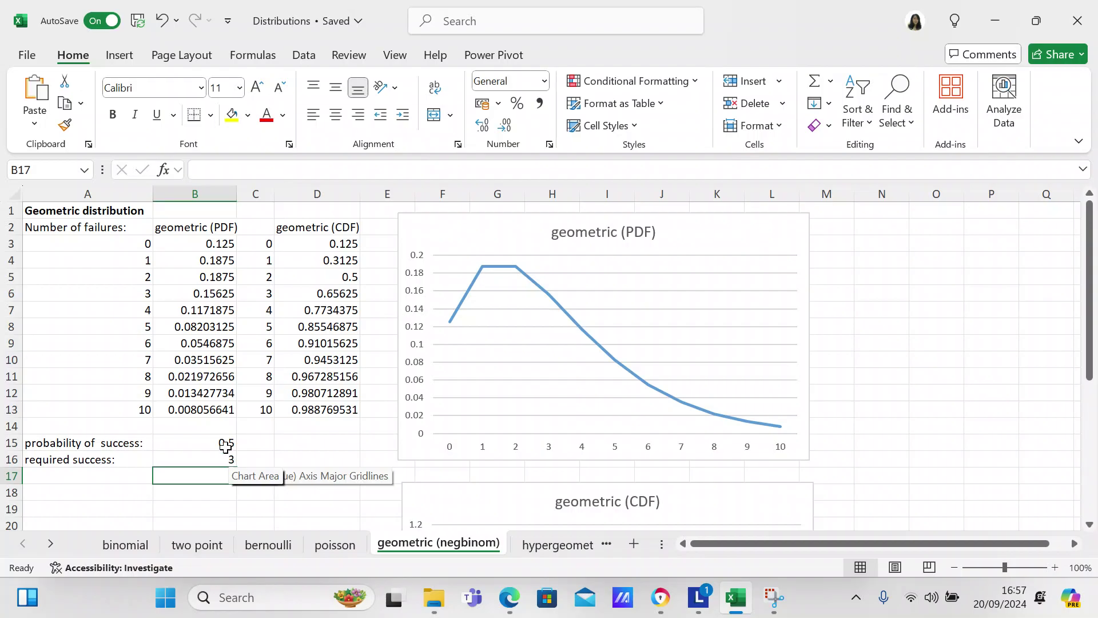
Step: Set the probability of success in B15 to 0.35 and the required success in B16 to 4
left_click(223, 438)
type("0.35")
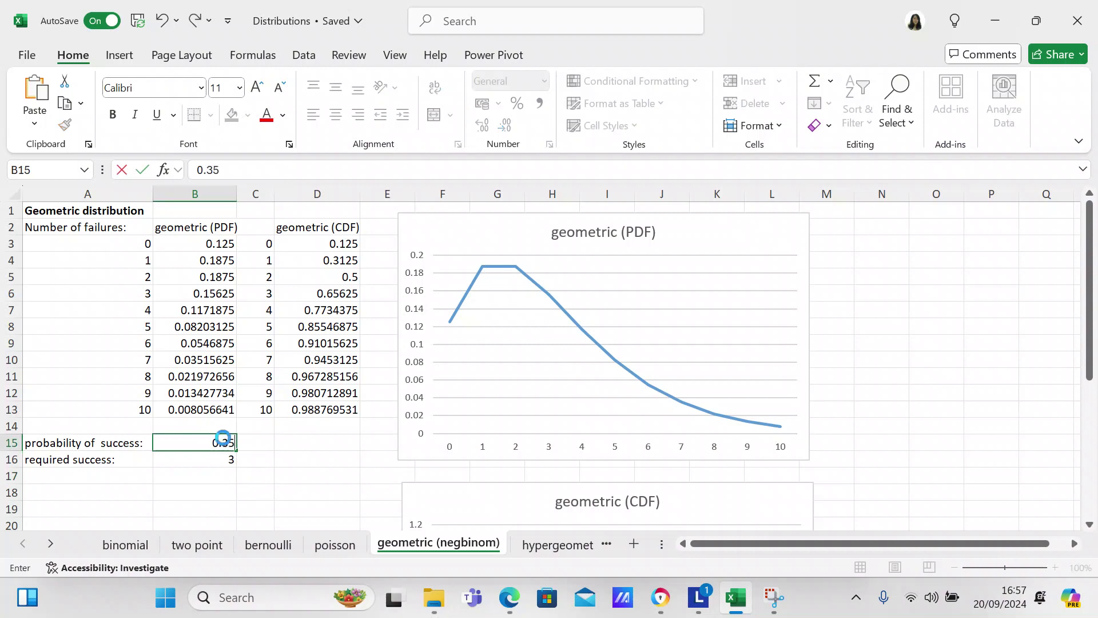
key("Return")
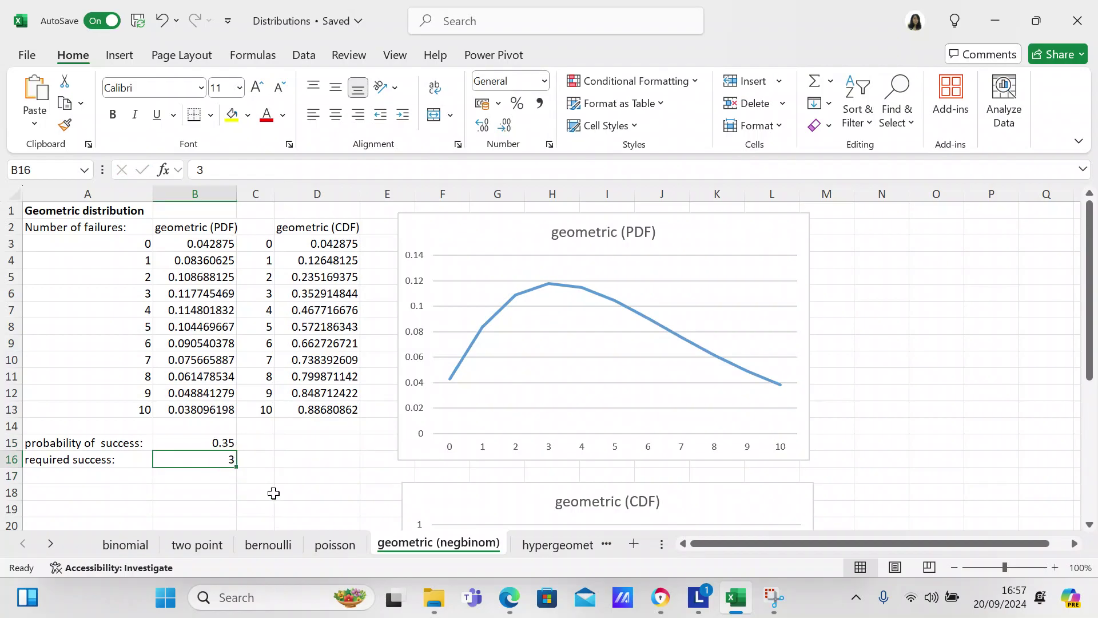
type("4")
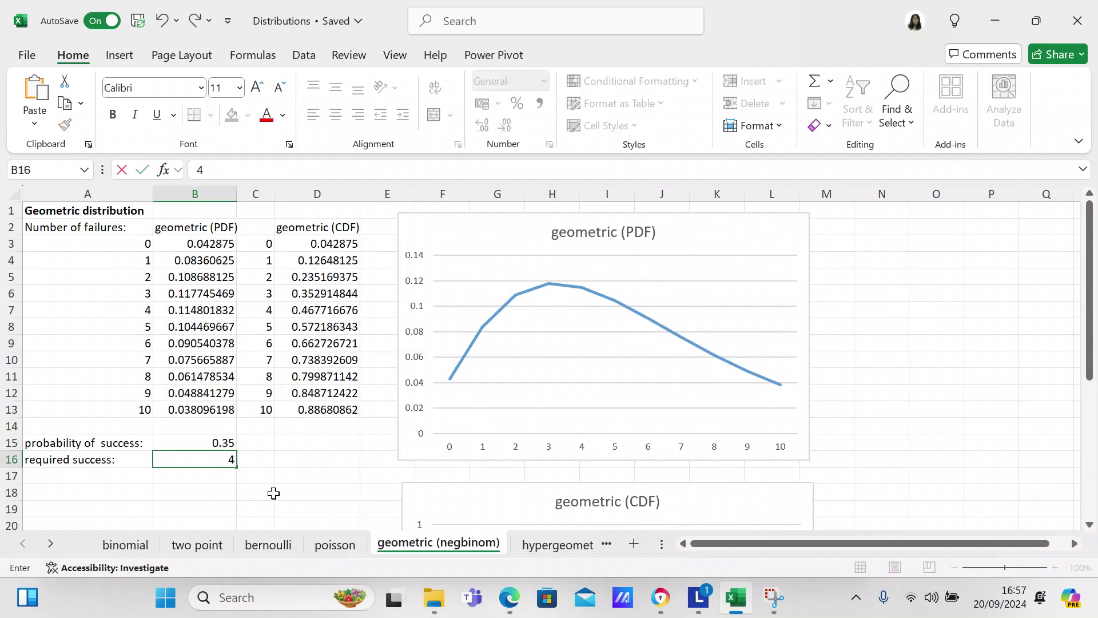
key("Return")
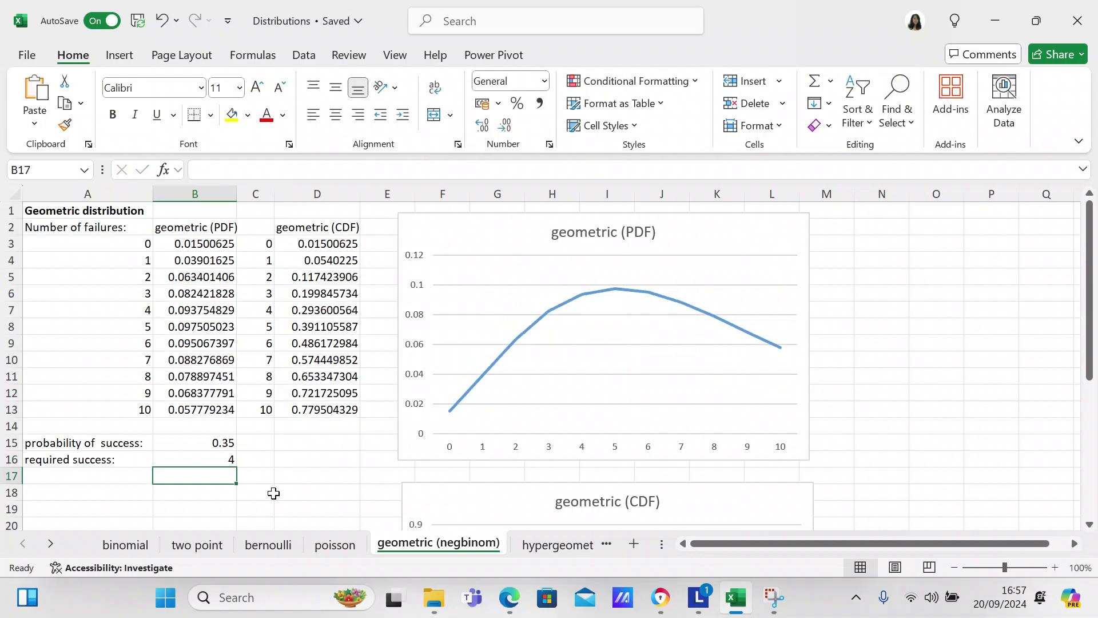
Step: Set the required success in B16 to 2 and view the updated geometric (CDF) chart
left_click(168, 456)
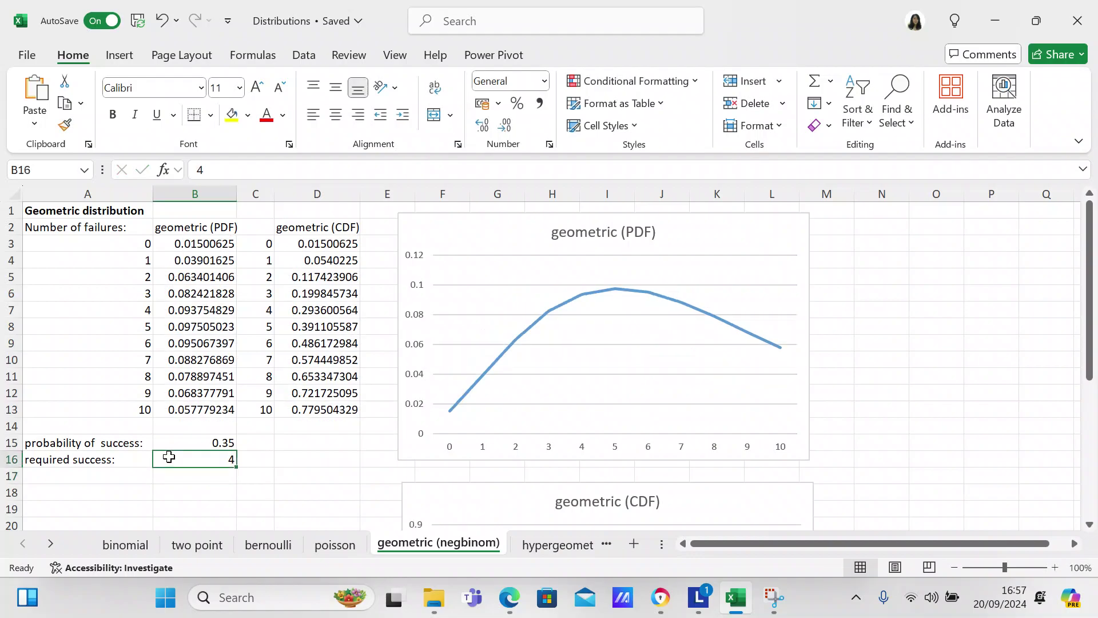
type("2")
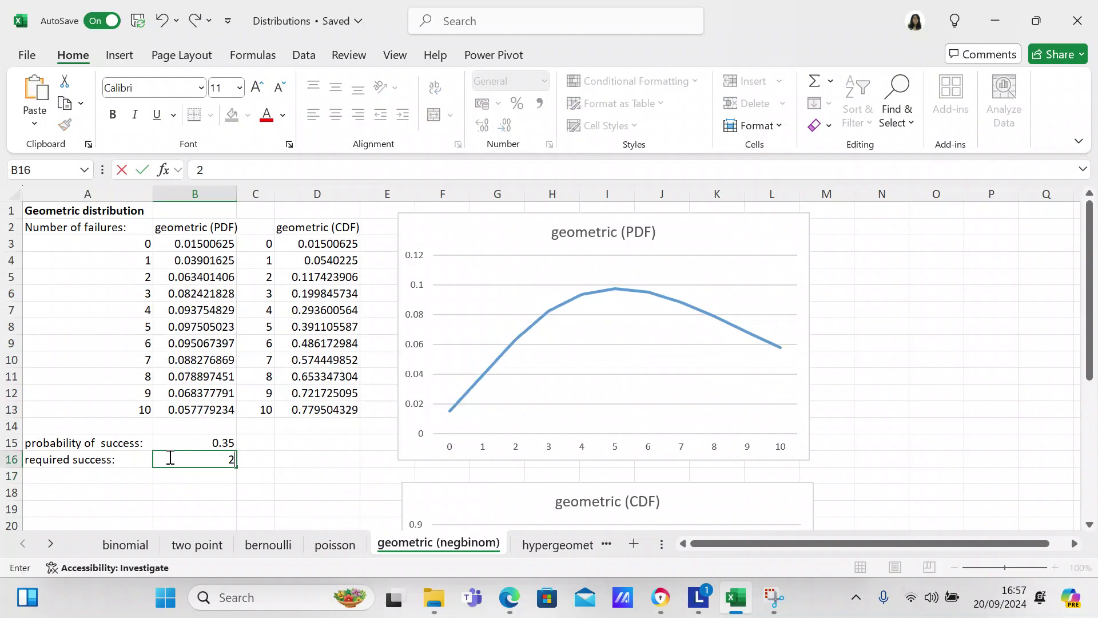
key("Return")
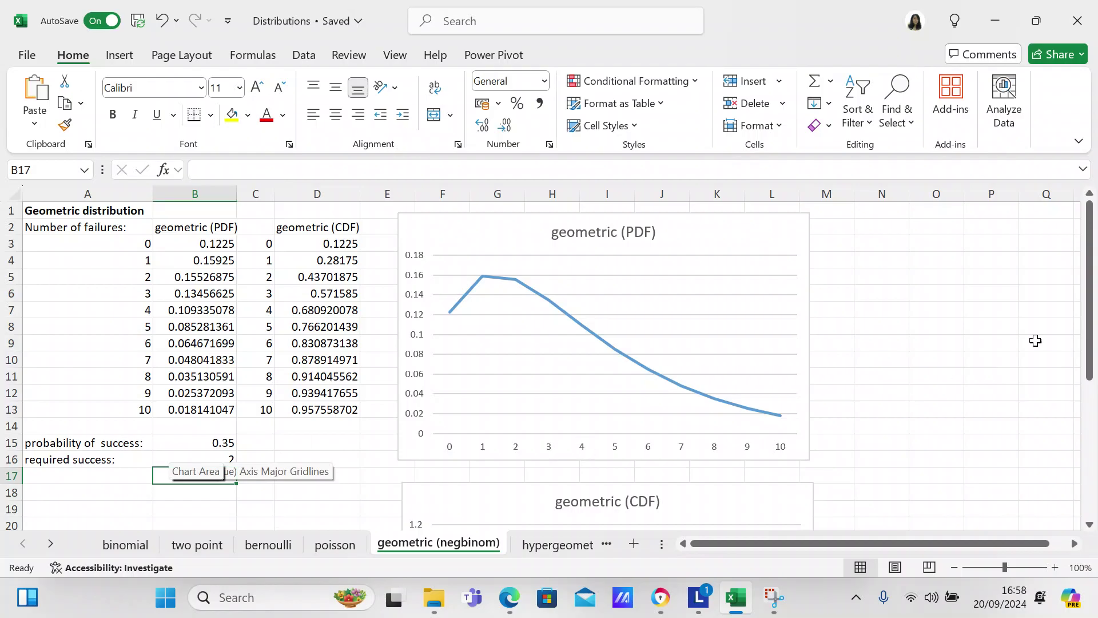
left_click_drag(1090, 355, 1090, 490)
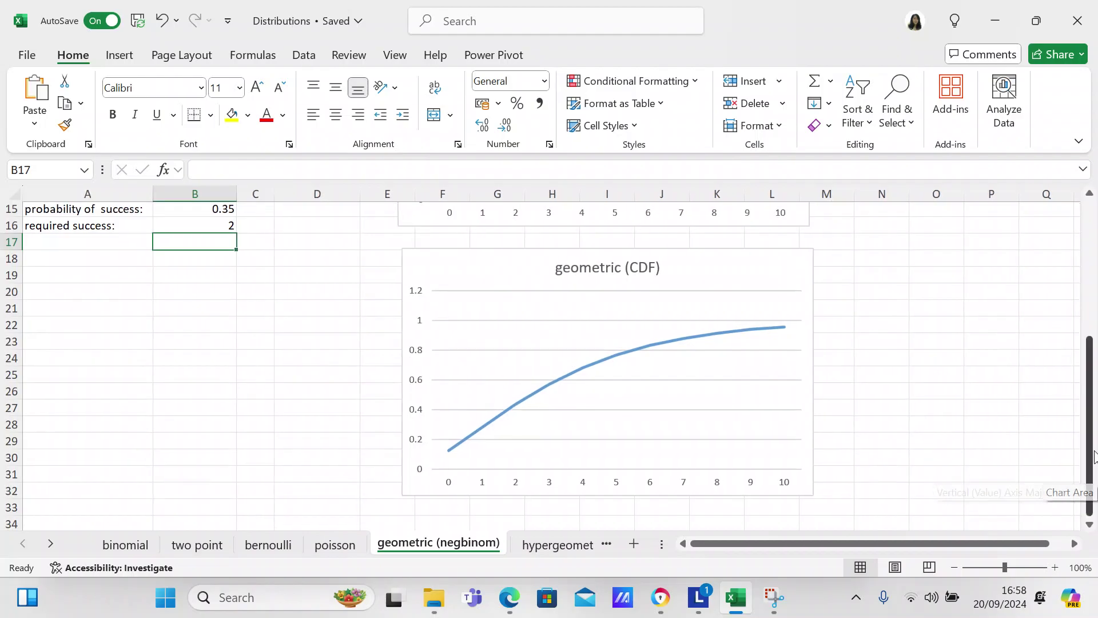
left_click_drag(1093, 458, 1072, 292)
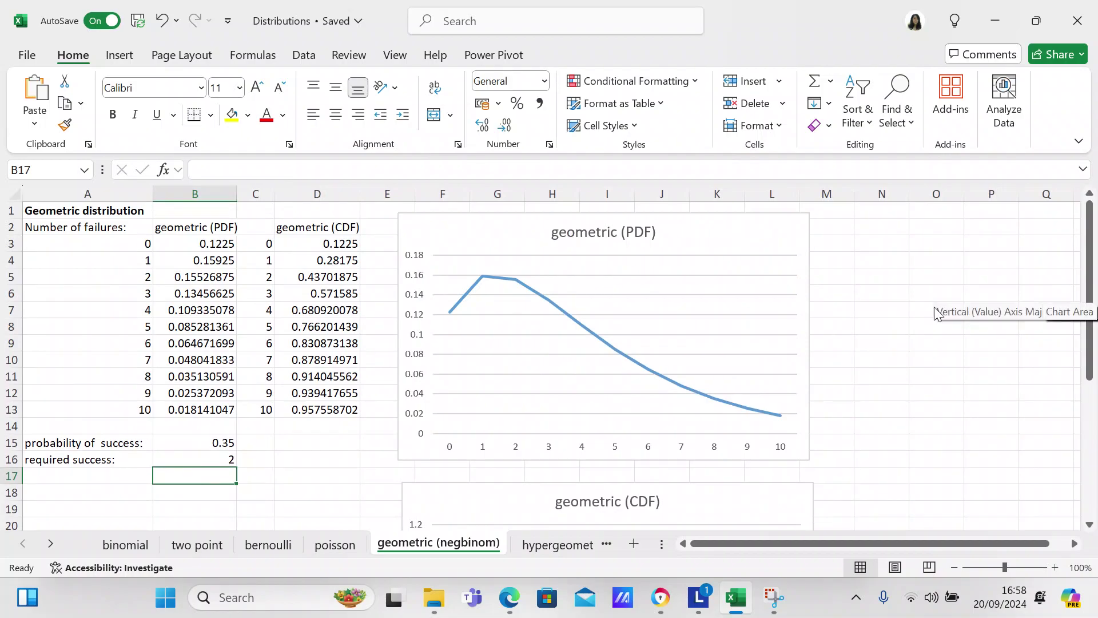
Step: Insert the recommended clustered column chart for the number of failures and geometric (PDF) data in A2:B13
left_click(58, 227)
key("shift+Right")
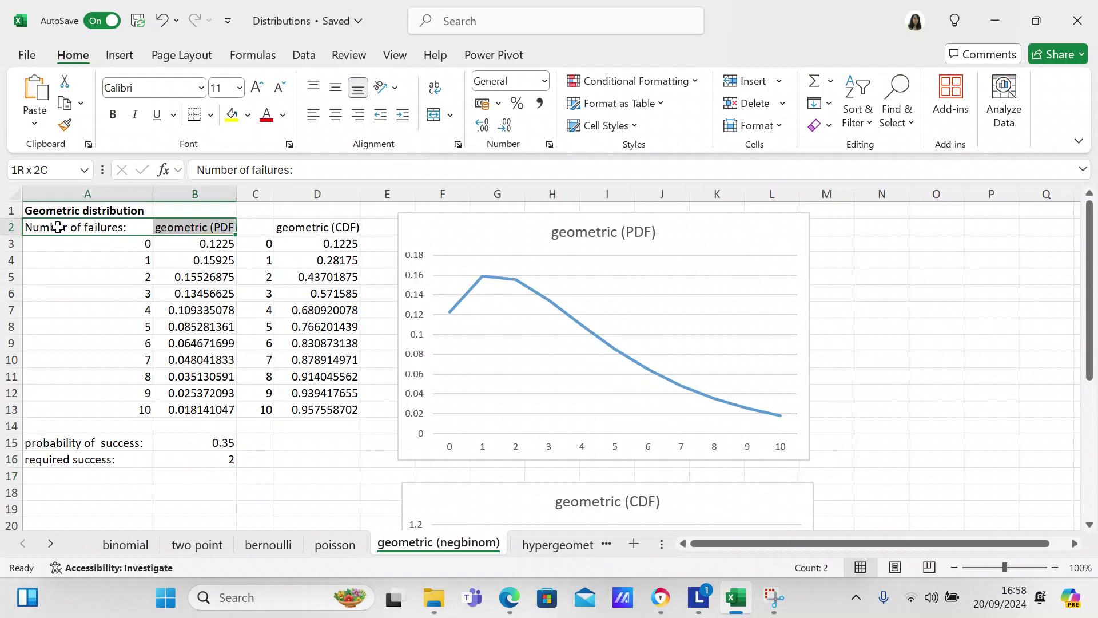
key("shift+Down")
key("shift+Down")
key("shift+Down")
key("shift+Down")
key("shift+Down")
key("shift+Down")
key("shift+Down")
key("shift+Down")
key("shift+Down")
key("shift+Down")
key("shift+Down")
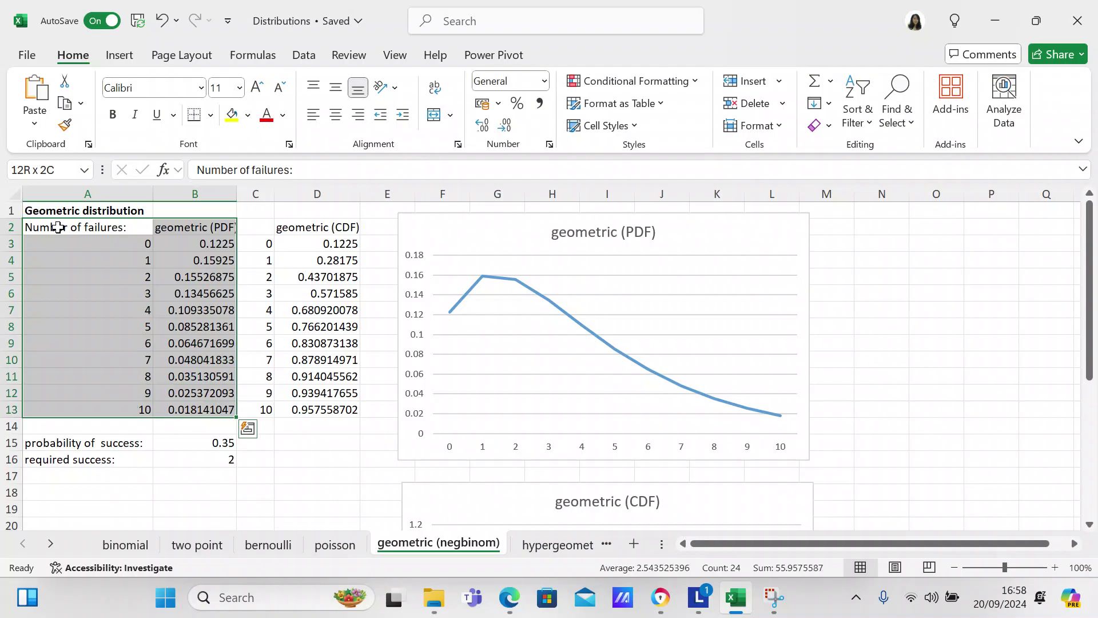
left_click(120, 55)
left_click(352, 112)
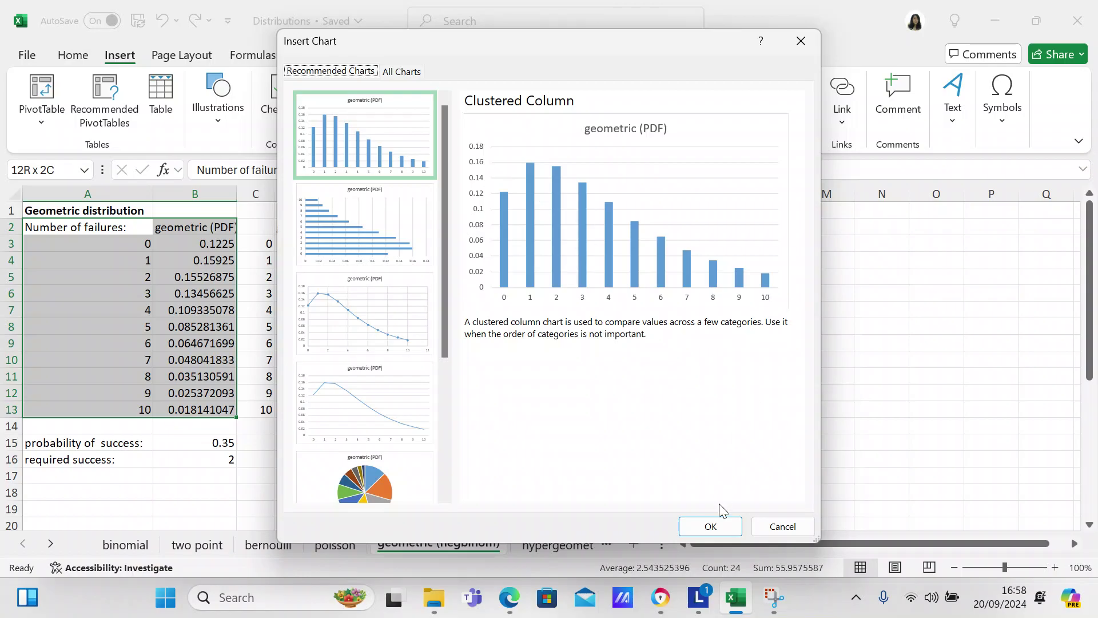
left_click(711, 526)
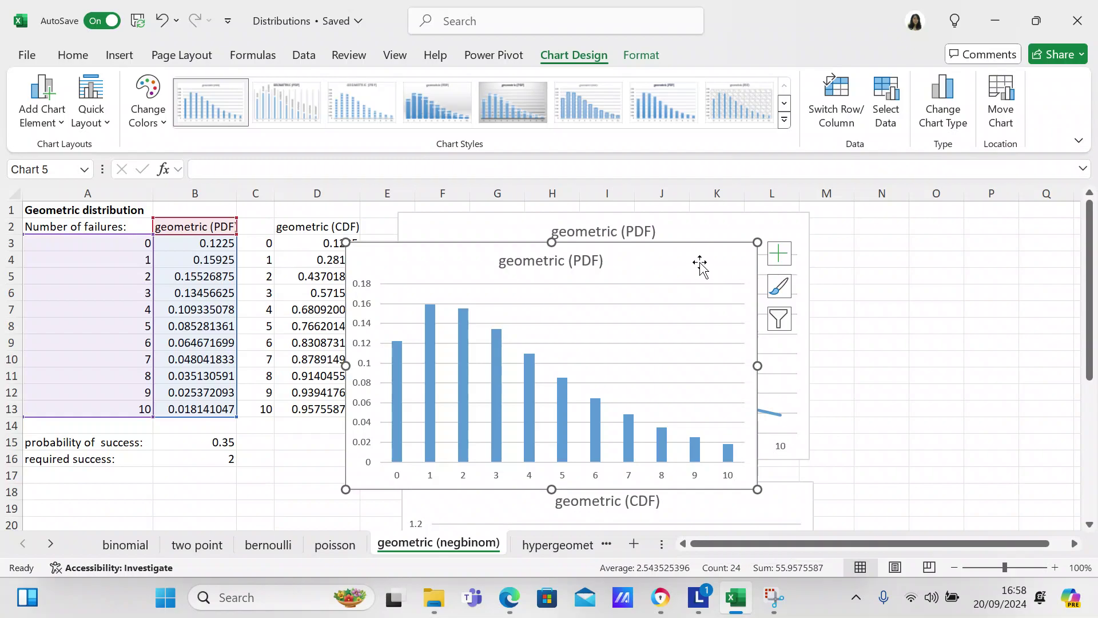
Step: Place the geometric (PDF) column chart to the right of the PDF line chart, spanning about columns M to T
left_click_drag(706, 263, 419, 235)
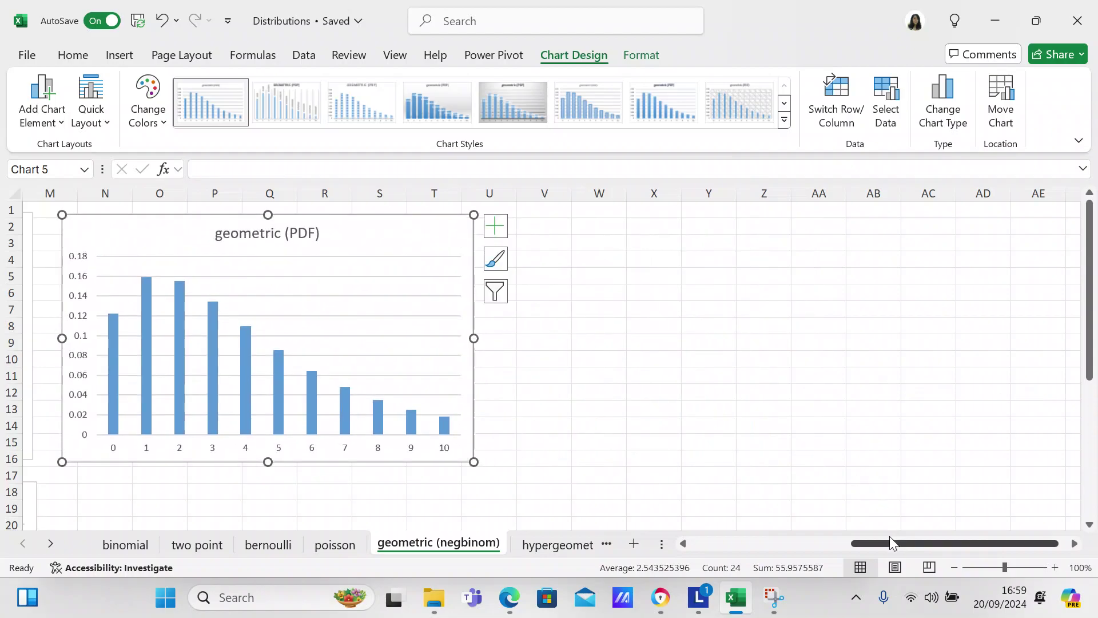
left_click_drag(884, 541, 772, 546)
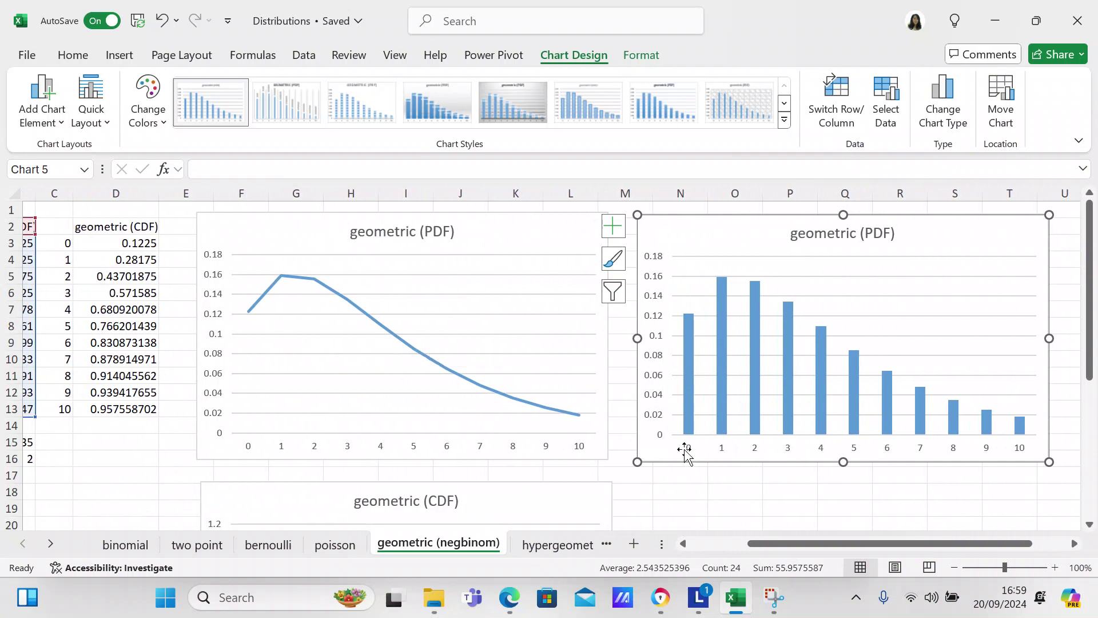
left_click_drag(839, 543, 795, 555)
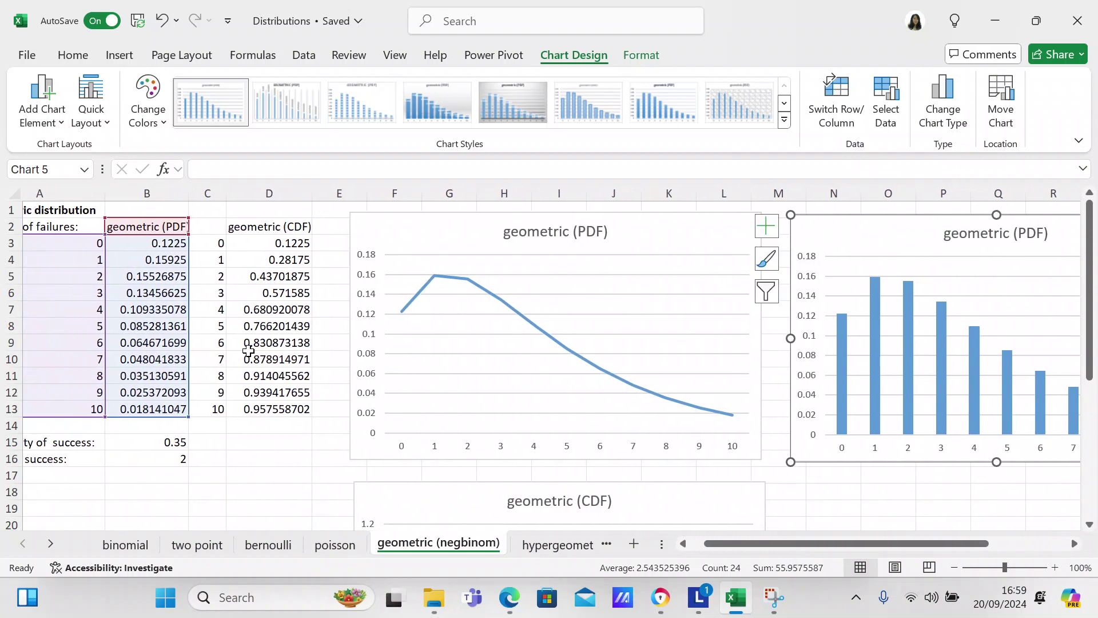
Step: Insert the recommended clustered column chart for the geometric (CDF) data in C2:D13
left_click(206, 227)
key("shift+Right")
key("shift+Down")
key("shift+Down")
key("shift+Down")
key("shift+Down")
key("shift+Down")
key("shift+Down")
key("shift+Down")
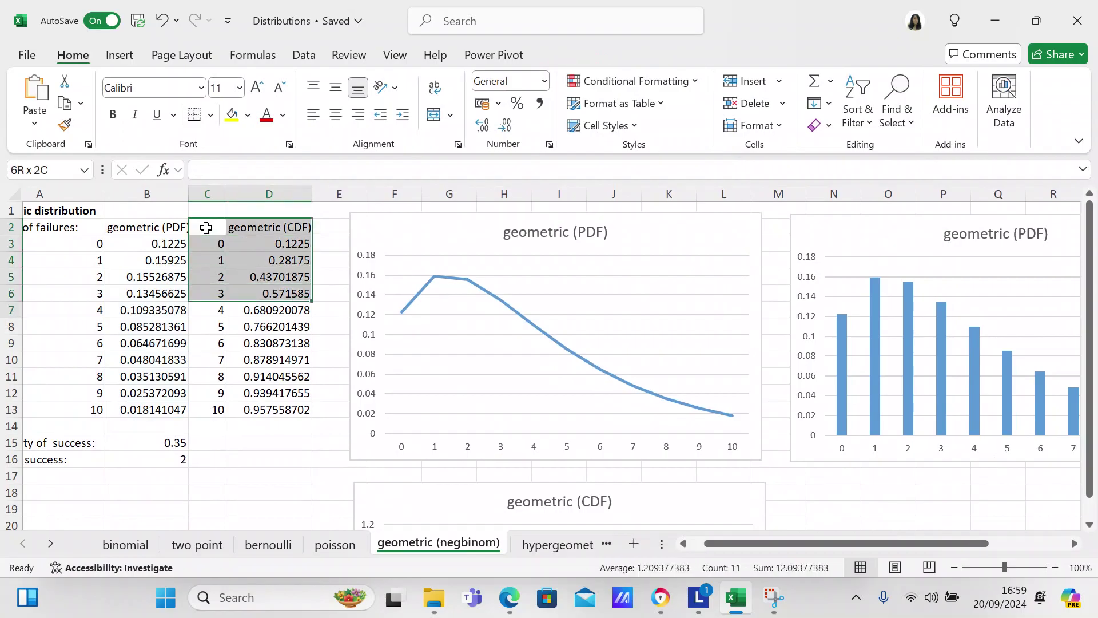
key("shift+Down")
key("shift+Down")
key("shift+Down")
key("shift+Down")
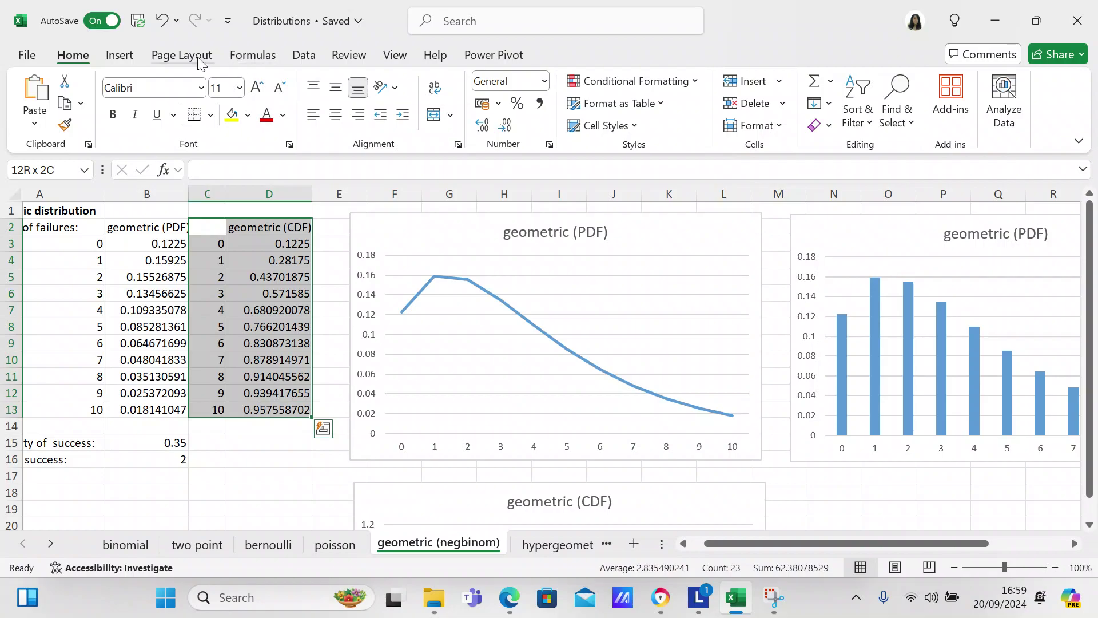
left_click(126, 55)
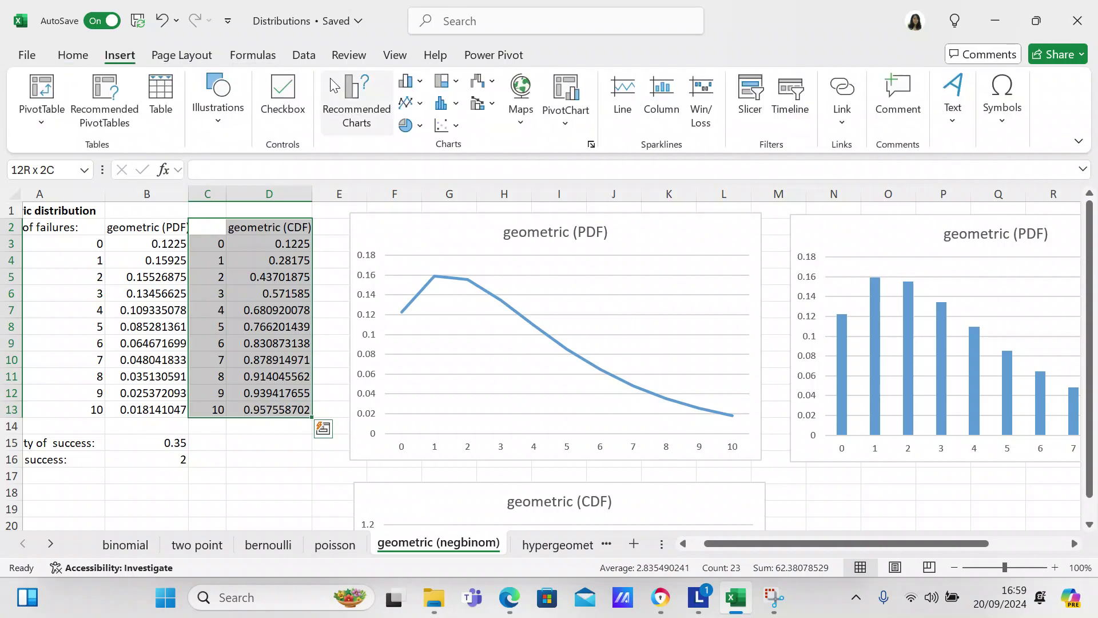
left_click(361, 102)
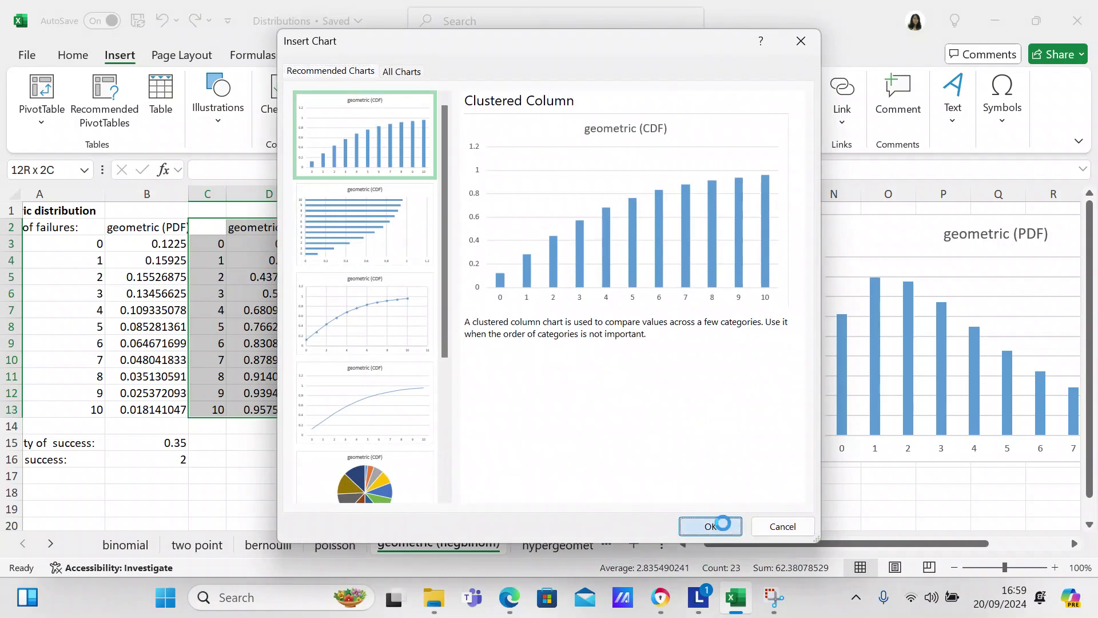
left_click(713, 525)
Step: Place the geometric (CDF) column chart directly below the PDF column chart, beside the CDF line chart, and select cell A19
left_click_drag(673, 274, 972, 480)
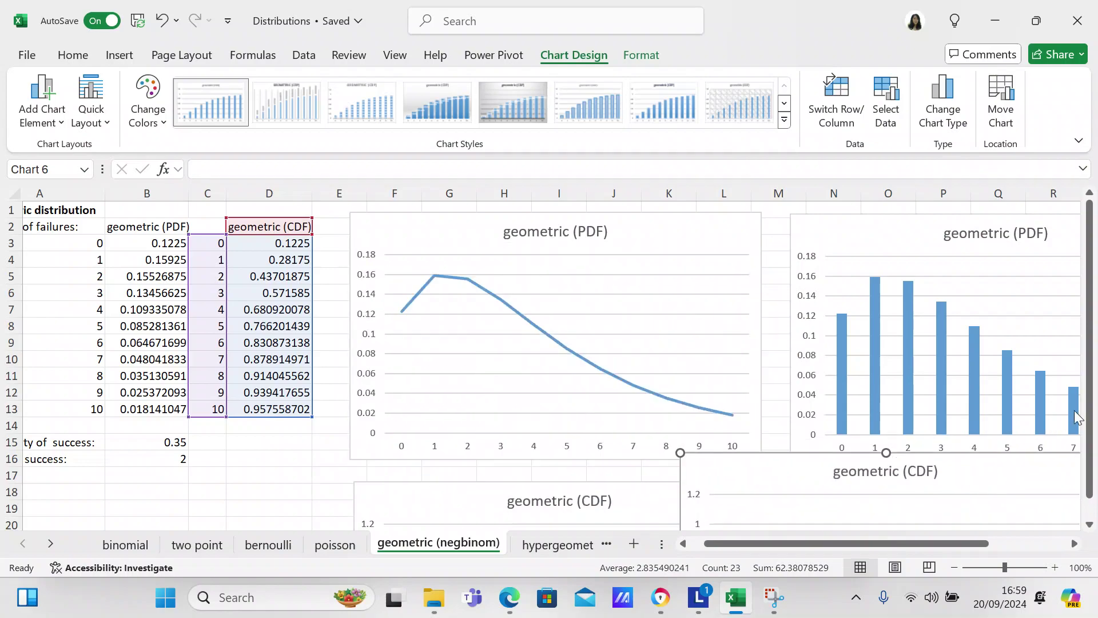
left_click_drag(1088, 413, 1090, 434)
left_click_drag(989, 458, 1051, 480)
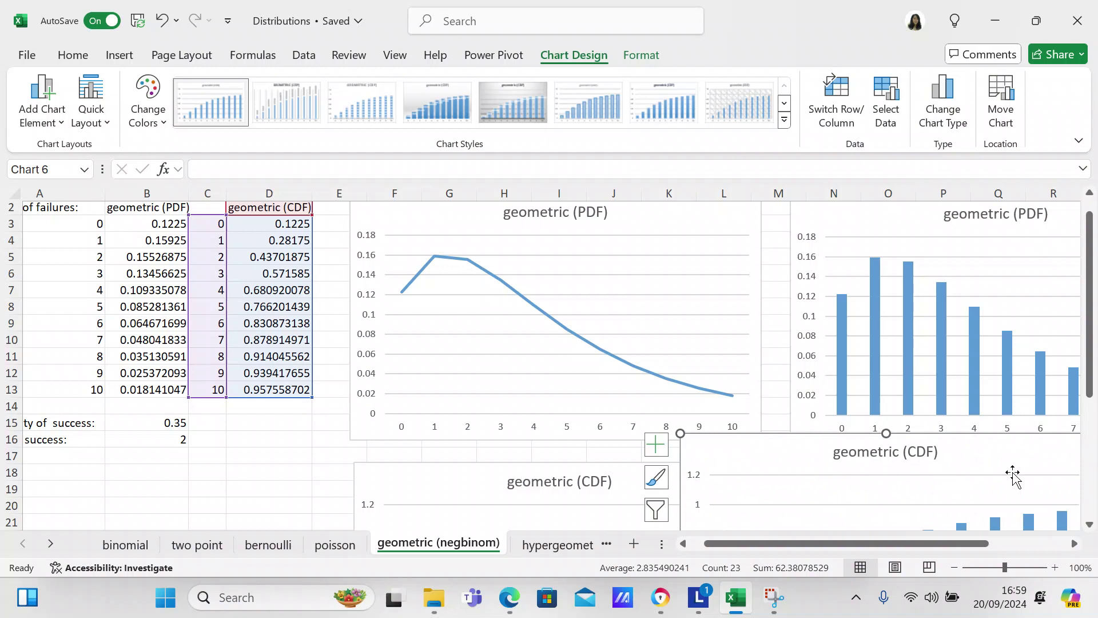
left_click_drag(966, 545, 996, 543)
left_click_drag(956, 449, 1067, 480)
left_click_drag(1089, 394, 1087, 315)
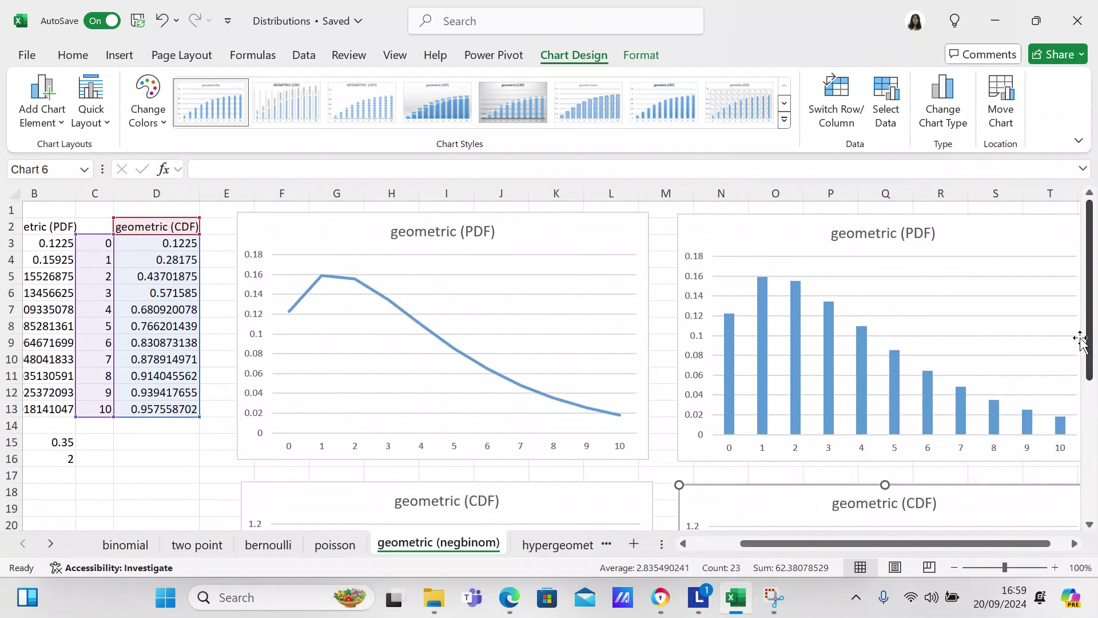
left_click_drag(991, 543, 943, 546)
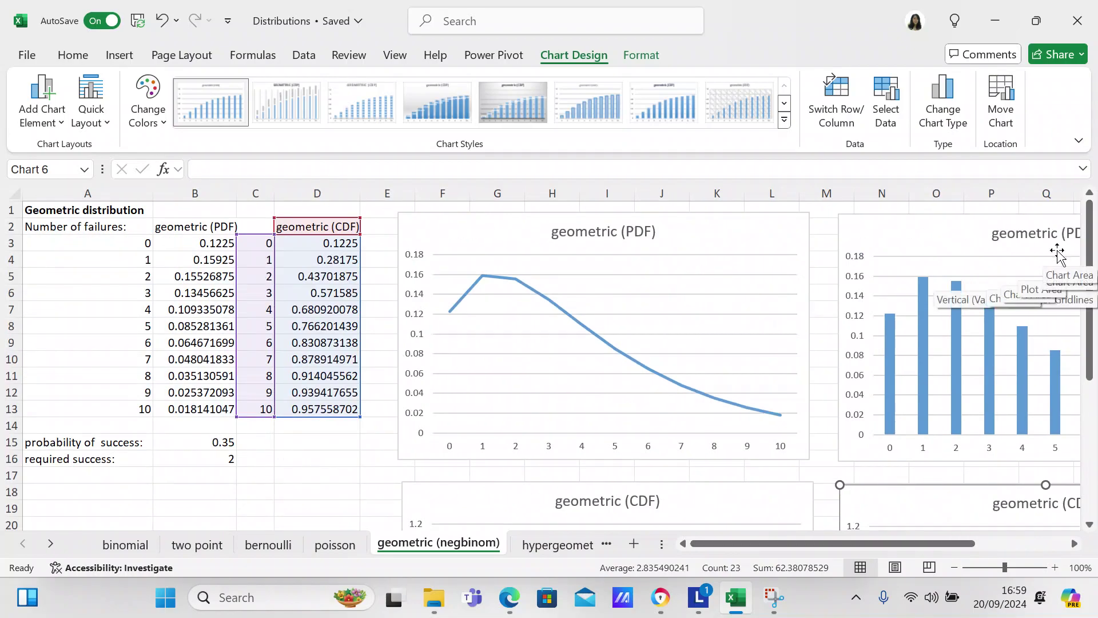
left_click(126, 503)
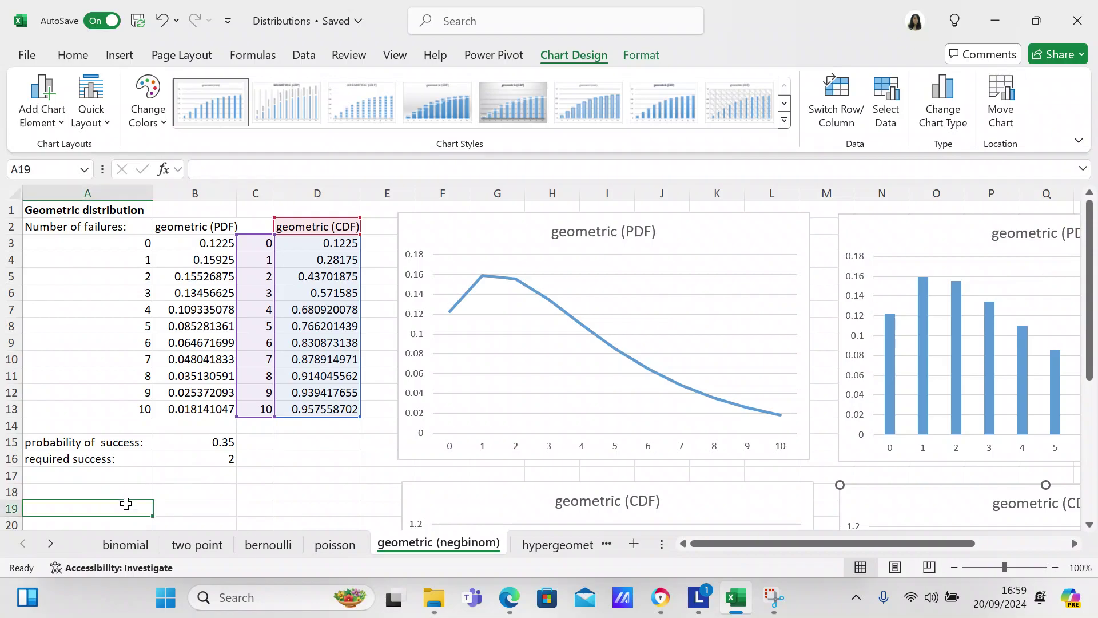